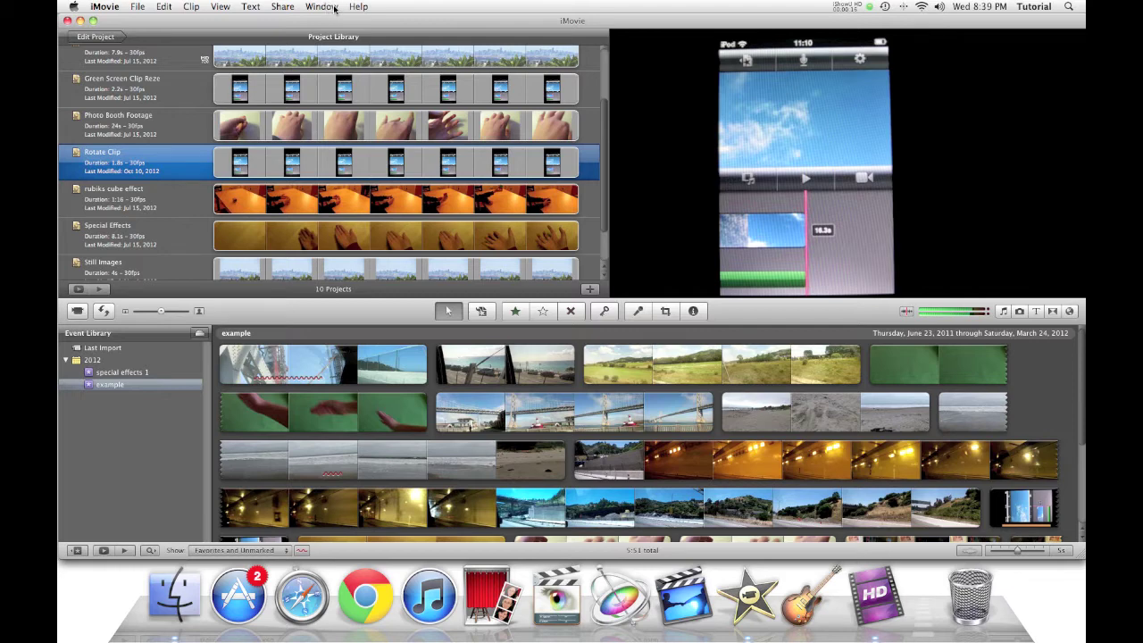
# Create a new empty project named 'Precision Editor Example' from the File menu.
pyautogui.click(143, 6)
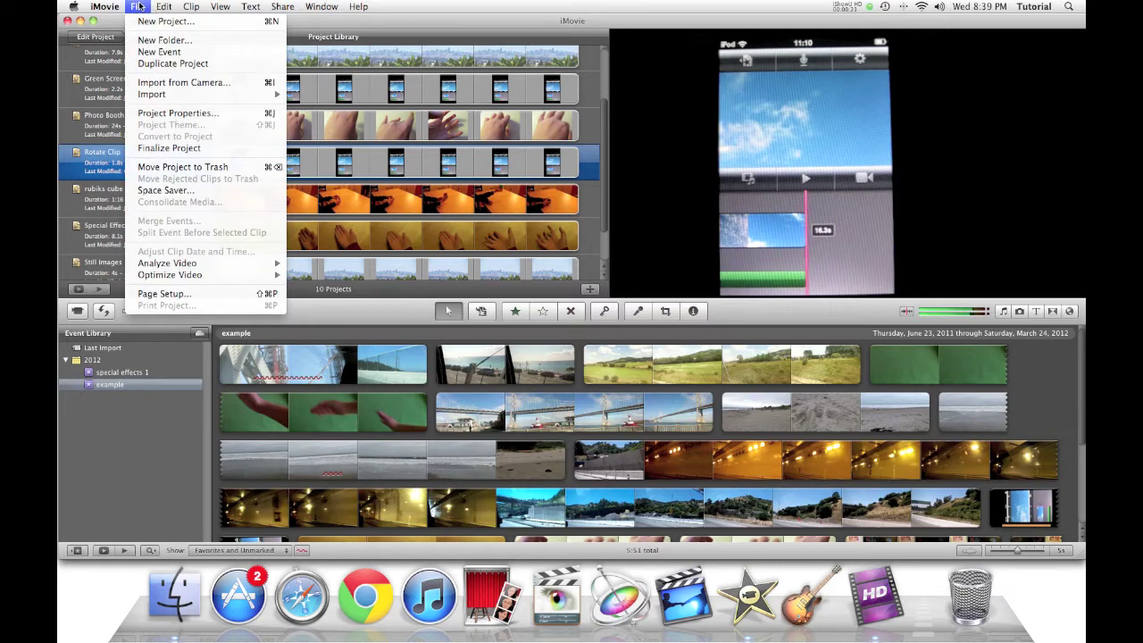
pyautogui.click(148, 20)
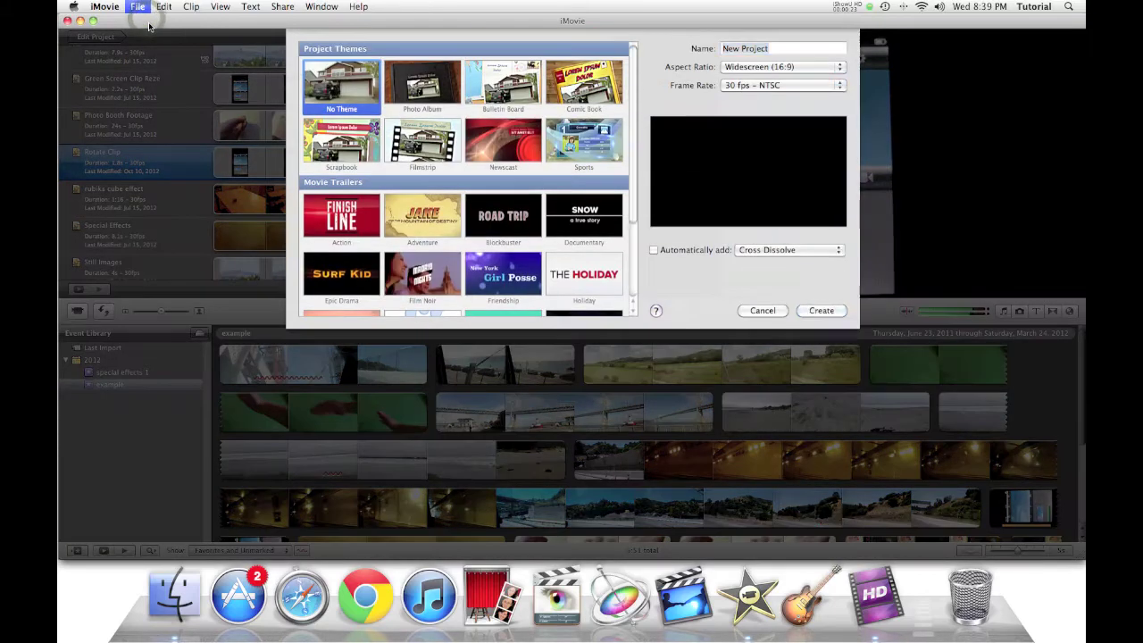
pyautogui.write('Rrecision Editor Example')
pyautogui.press('Return')
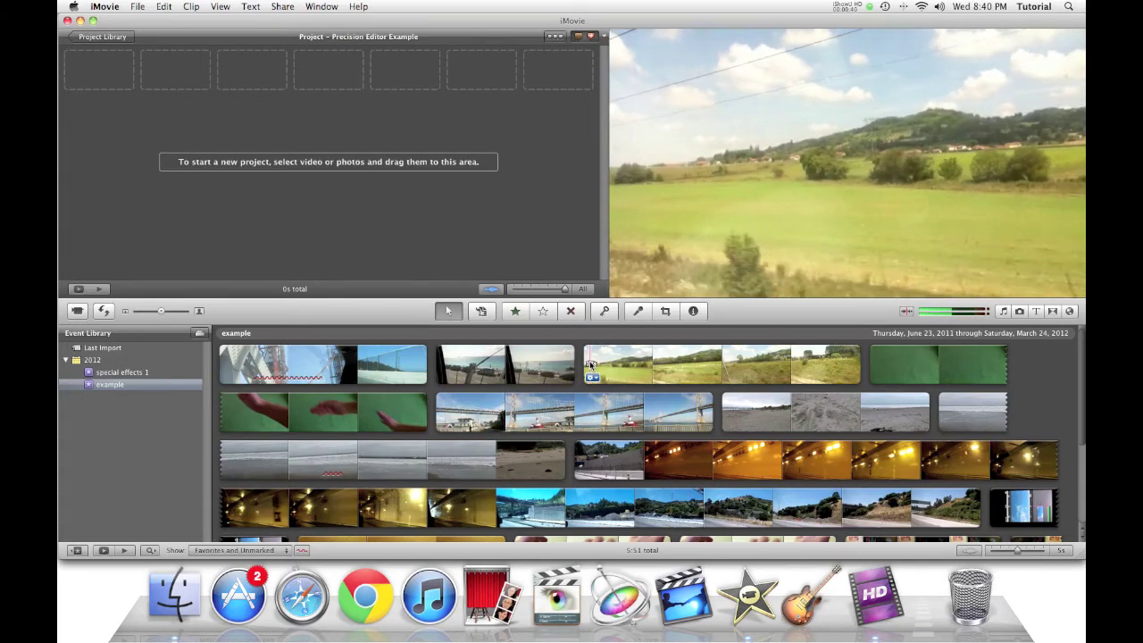
# Add a stretch of the green-field clip, a stretch of the bridge clip, and the whole beach clip, giving a 19s project.
pyautogui.moveTo(591, 373); pyautogui.dragTo(492, 234)
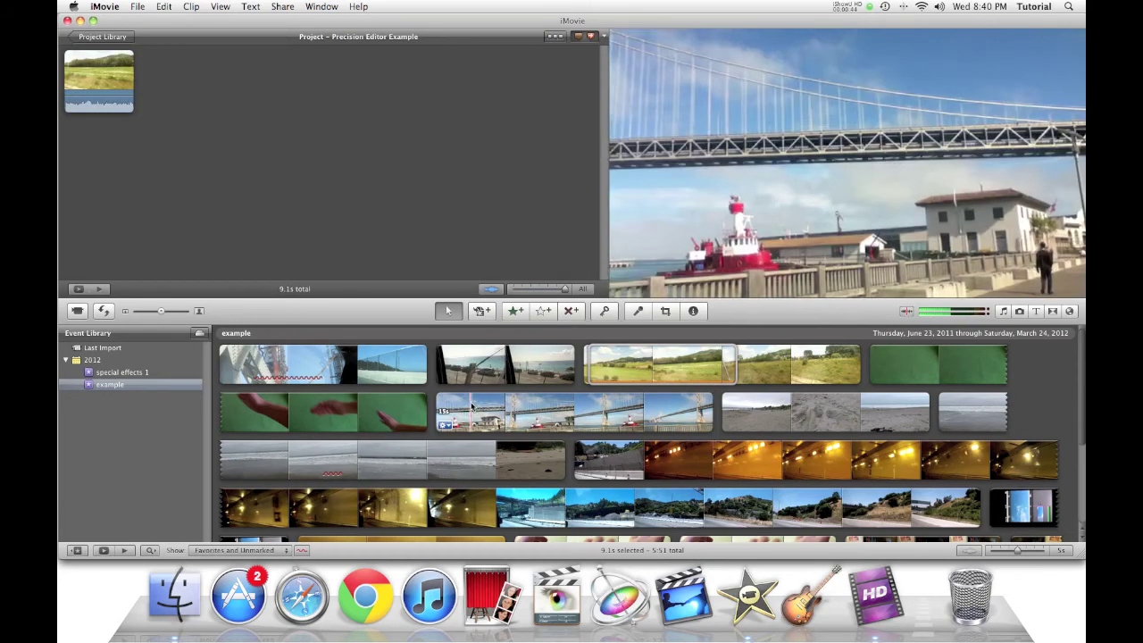
pyautogui.moveTo(459, 413); pyautogui.dragTo(398, 237)
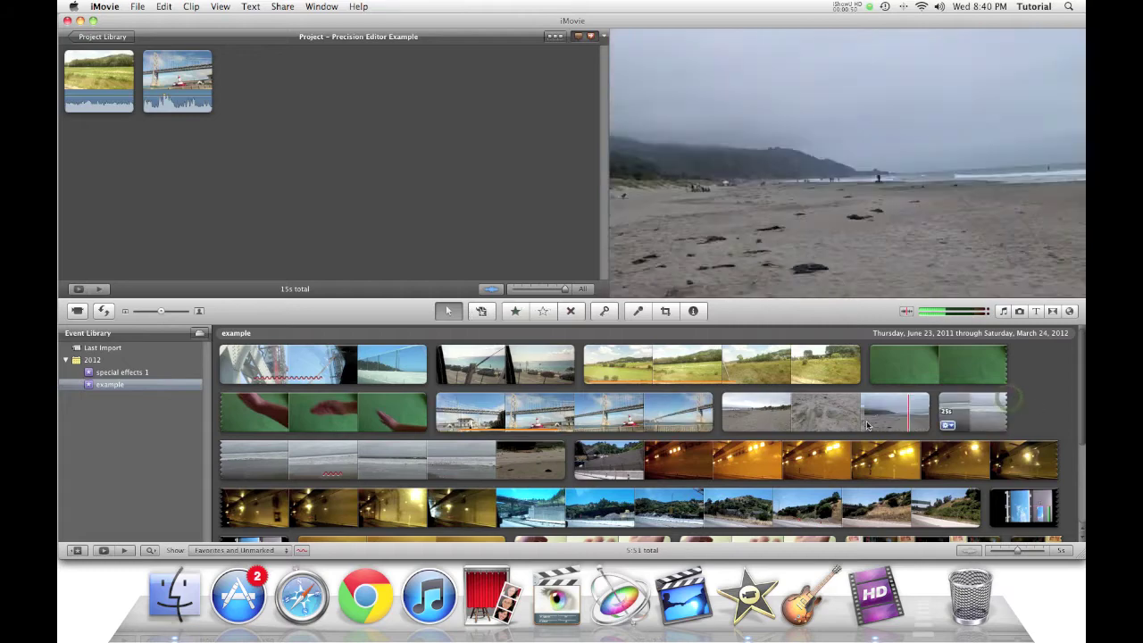
pyautogui.click(821, 420)
pyautogui.moveTo(822, 421); pyautogui.dragTo(442, 235)
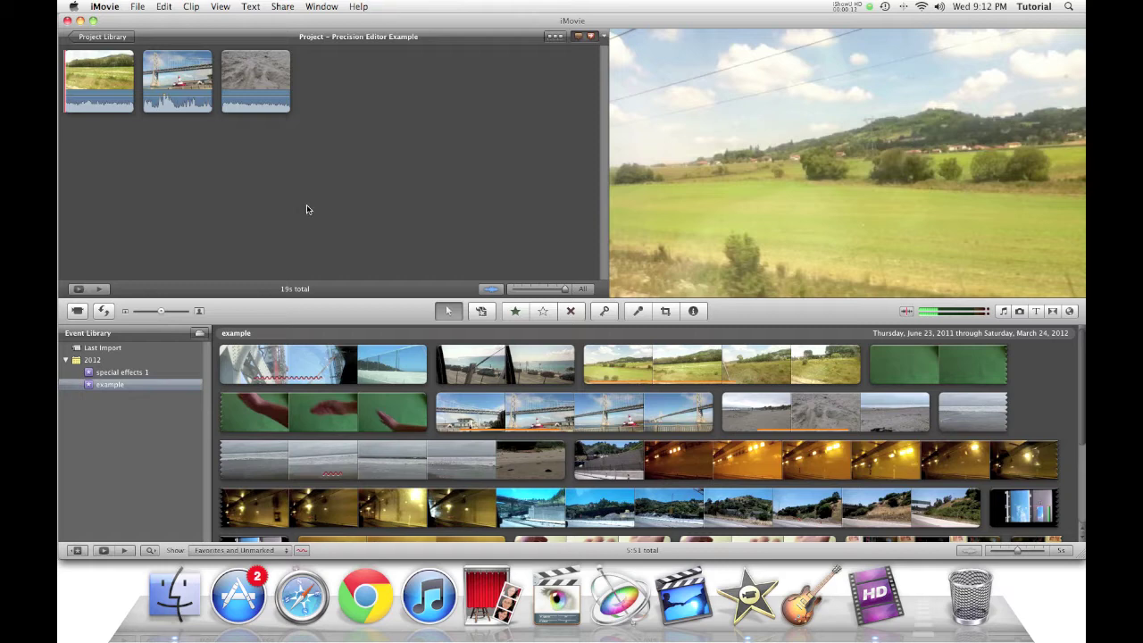
# Open the bridge-to-beach edit point in the Precision Editor and shift the bridge clip about 0.4 seconds.
pyautogui.click(314, 7)
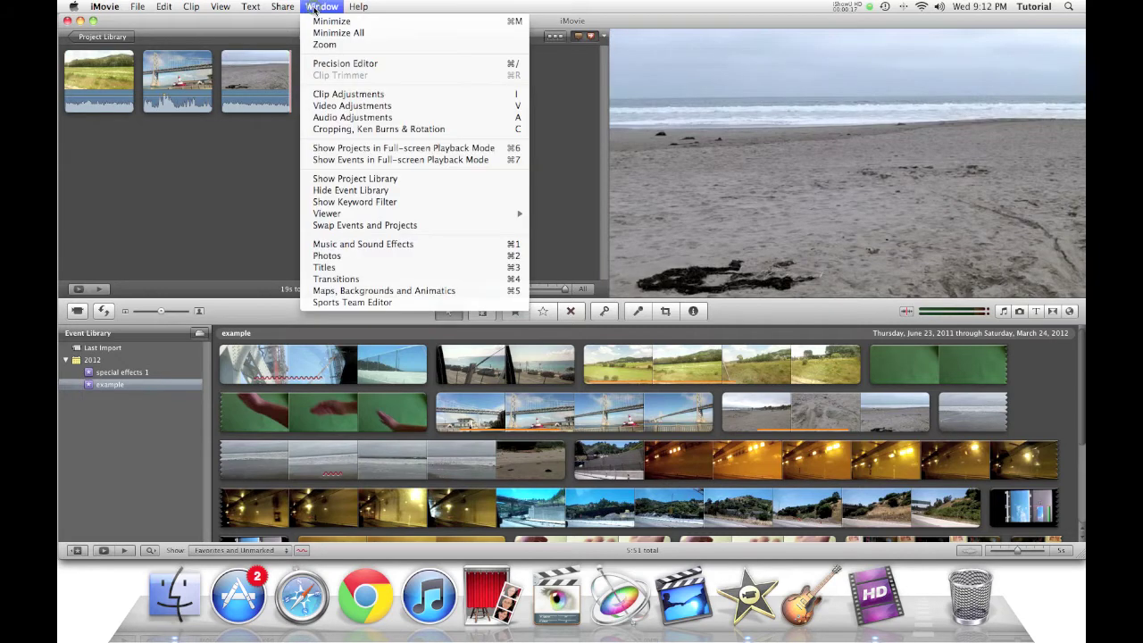
pyautogui.click(286, 54)
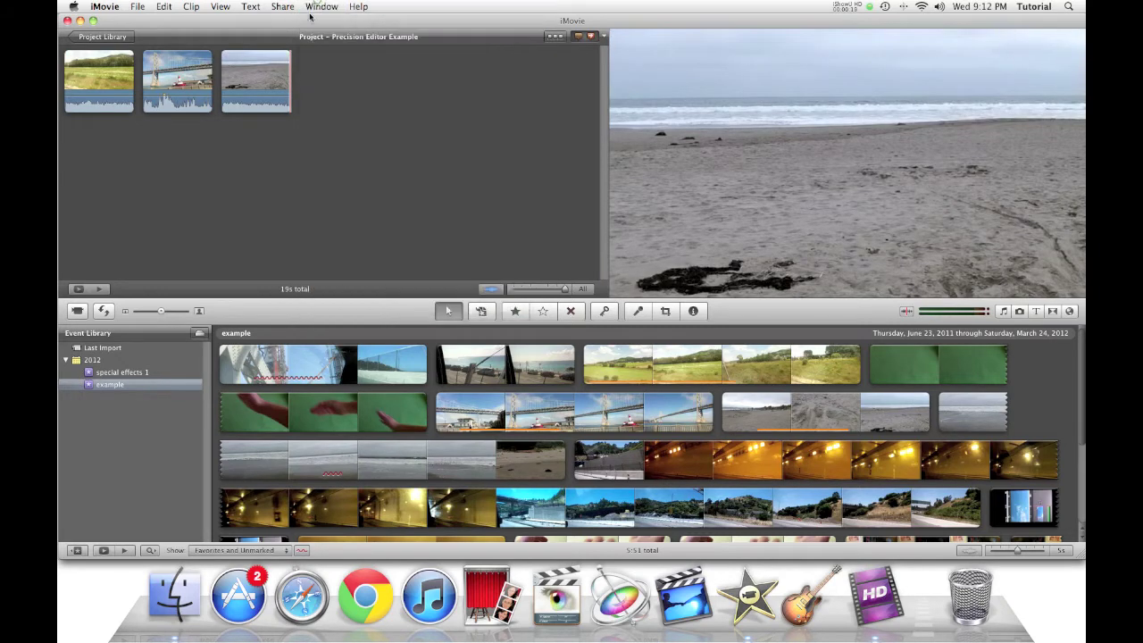
pyautogui.doubleClick(215, 79)
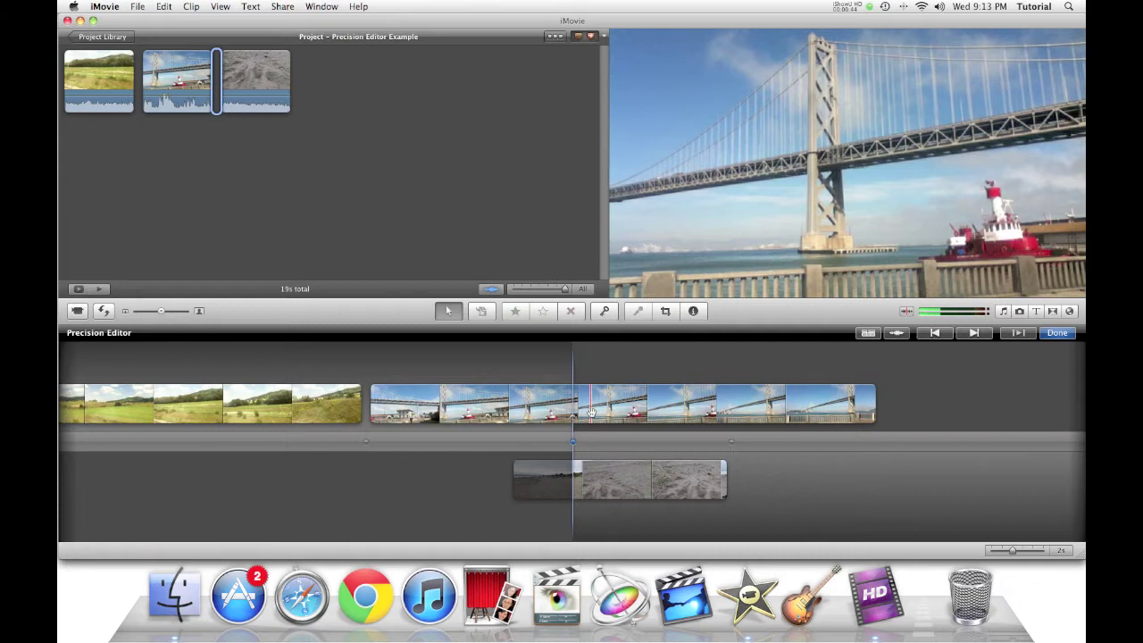
pyautogui.moveTo(590, 411); pyautogui.dragTo(575, 411)
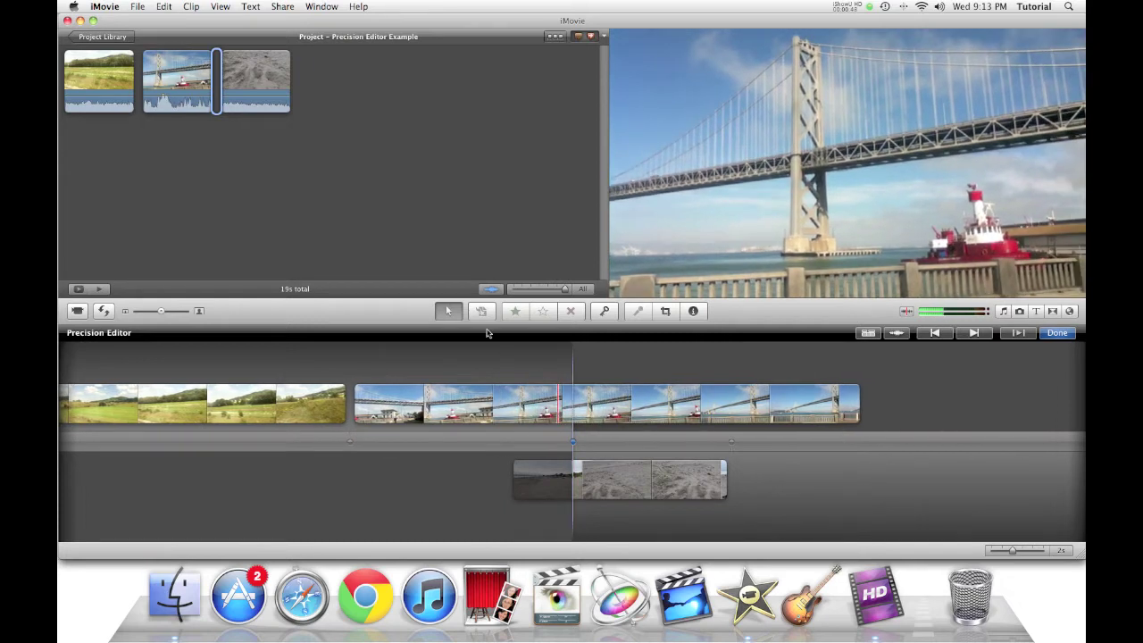
pyautogui.moveTo(546, 402); pyautogui.dragTo(555, 402)
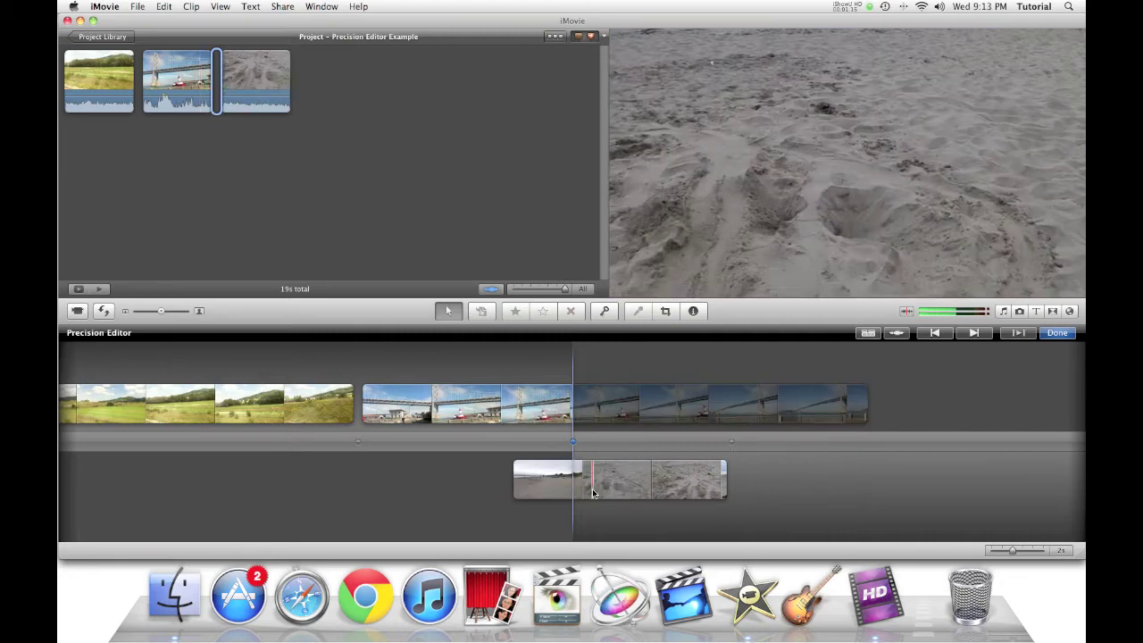
# Shift the beach clip, then extend the bridge clip 2.7s past the cut, making the project 23s.
pyautogui.moveTo(593, 492); pyautogui.dragTo(622, 497)
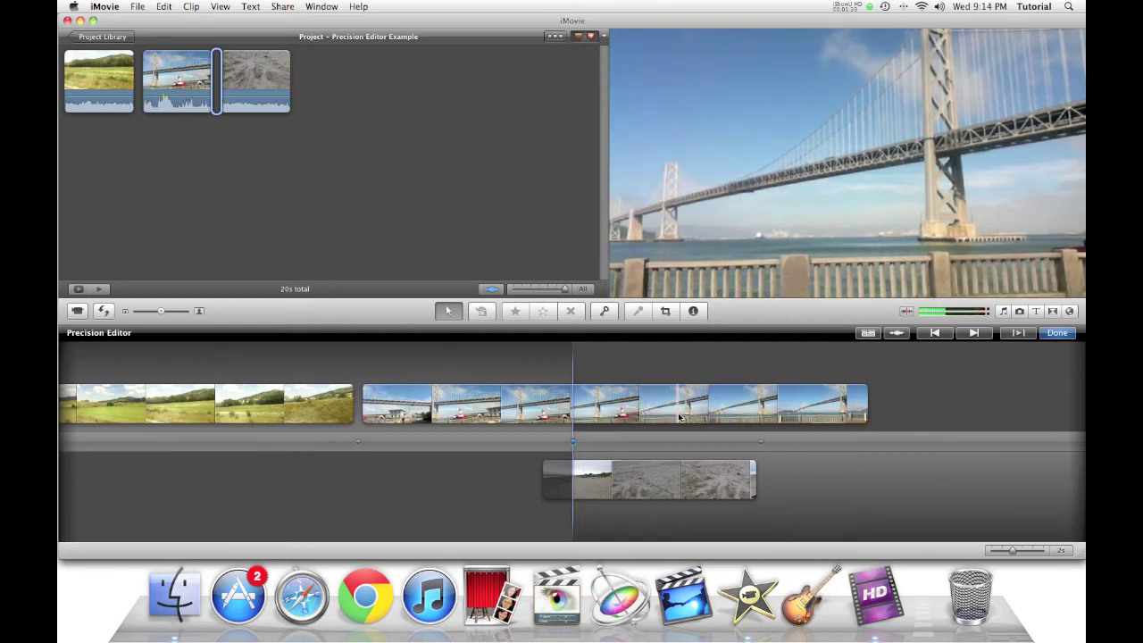
pyautogui.moveTo(679, 417); pyautogui.dragTo(582, 425)
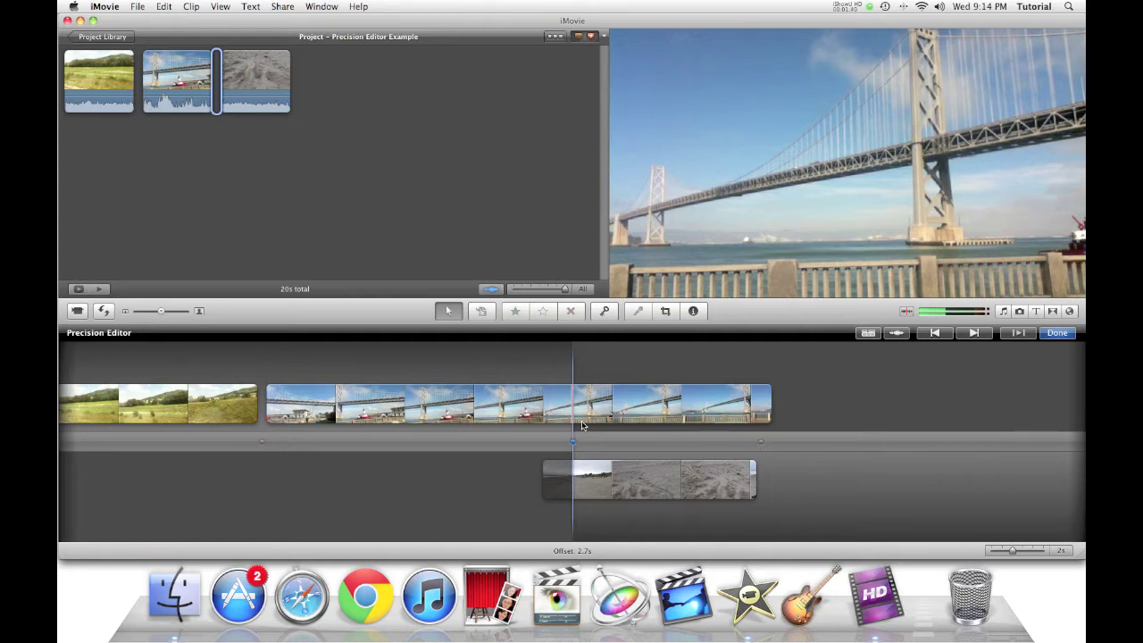
pyautogui.moveTo(582, 425); pyautogui.dragTo(582, 426)
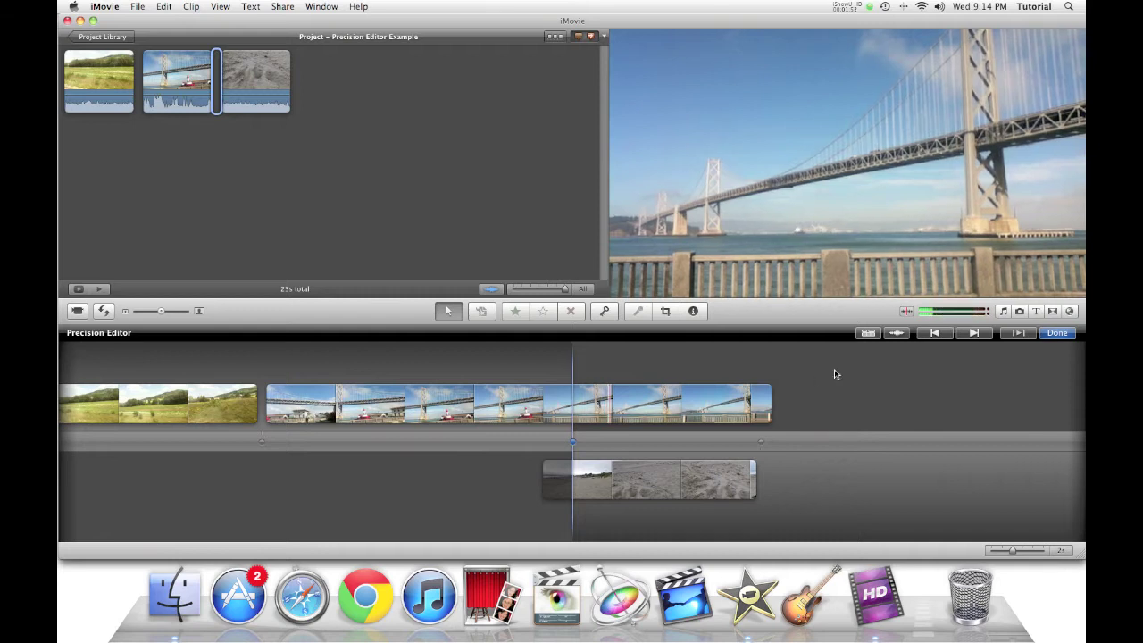
# Step between the project's transitions, then close the Precision Editor.
pyautogui.click(939, 333)
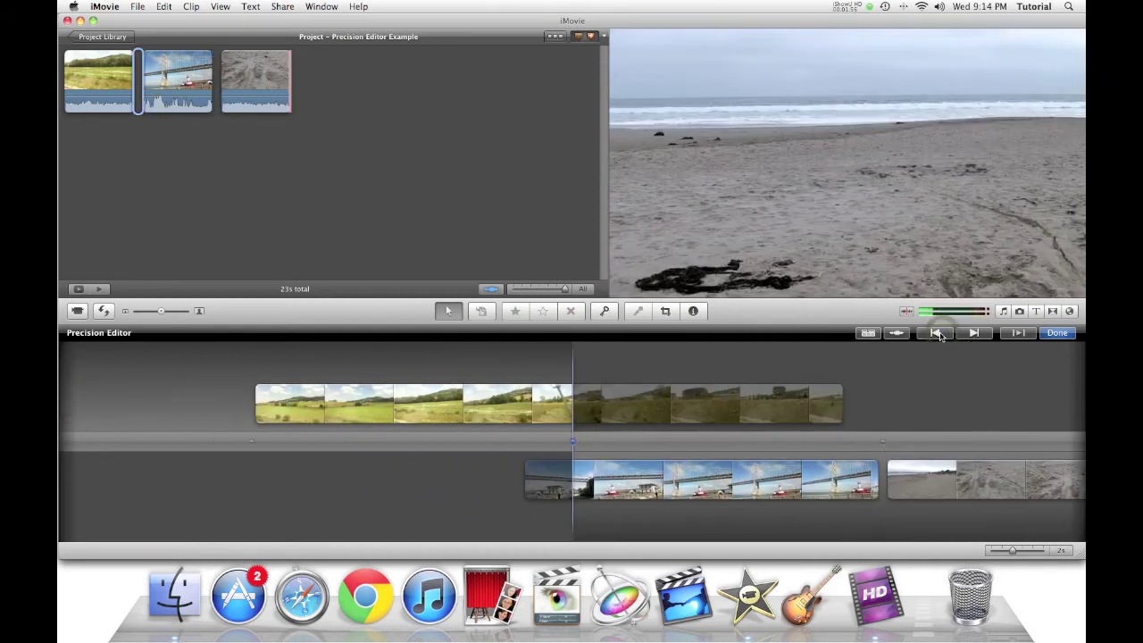
pyautogui.click(965, 334)
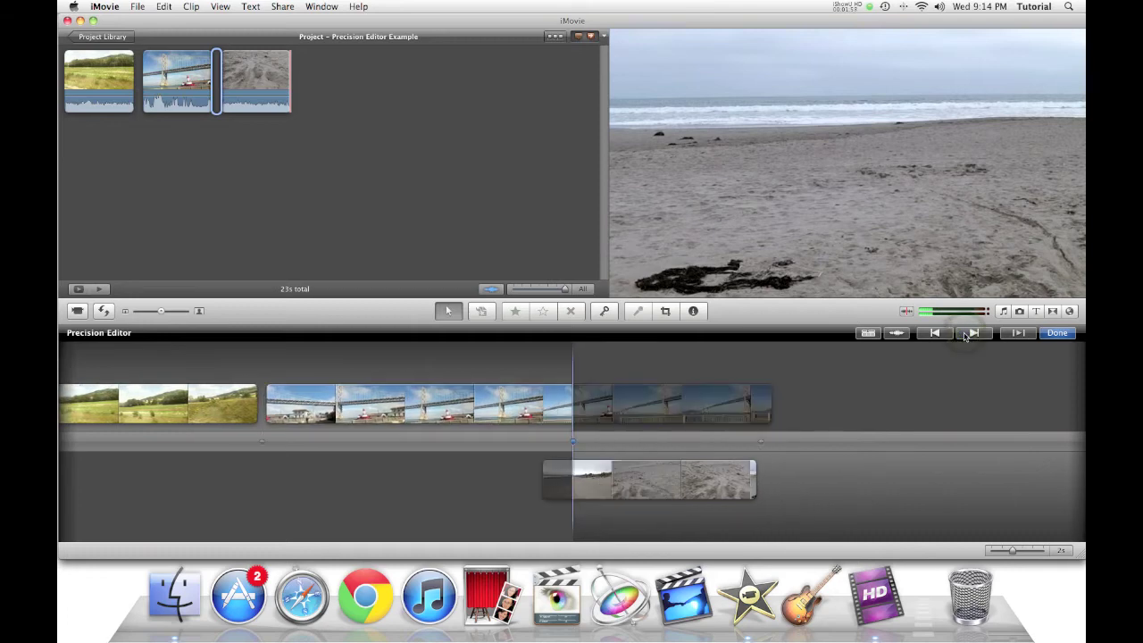
pyautogui.click(1056, 333)
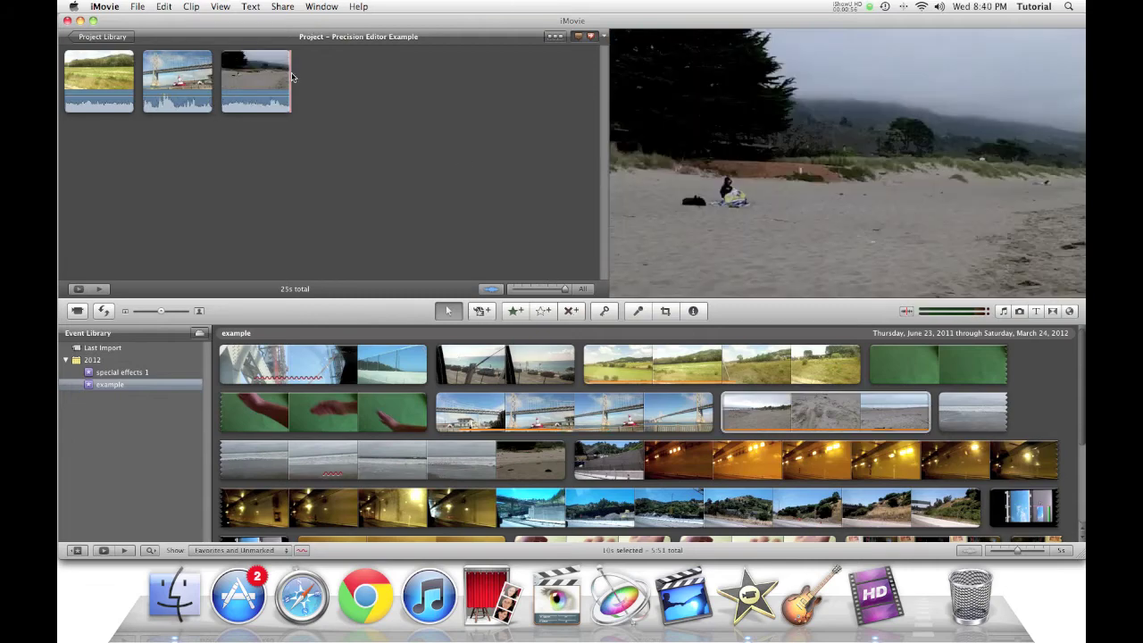
# Check Clip Trimmer availability with the beach clip selected and with nothing selected.
pyautogui.click(290, 78)
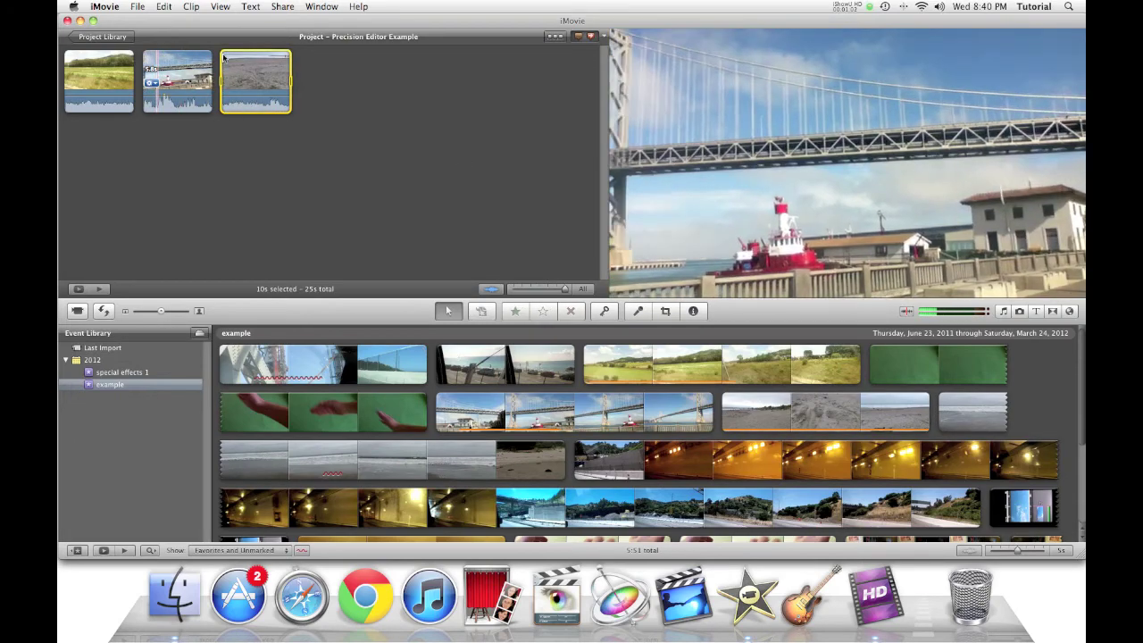
pyautogui.click(312, 6)
pyautogui.click(312, 6)
pyautogui.click(340, 89)
pyautogui.click(317, 6)
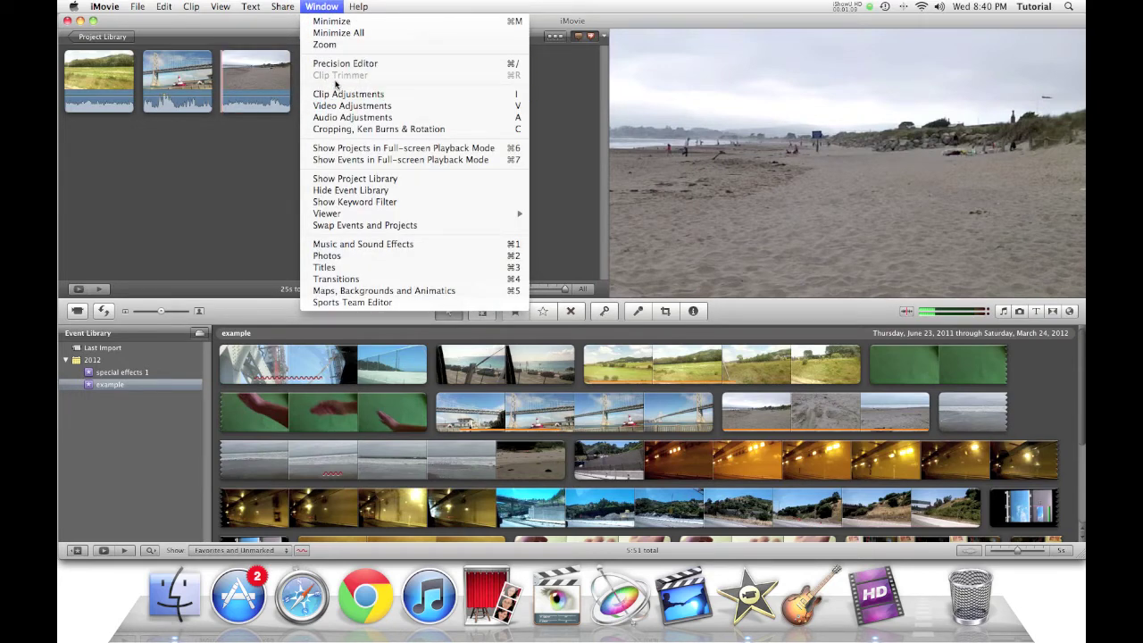
pyautogui.click(317, 7)
pyautogui.click(339, 80)
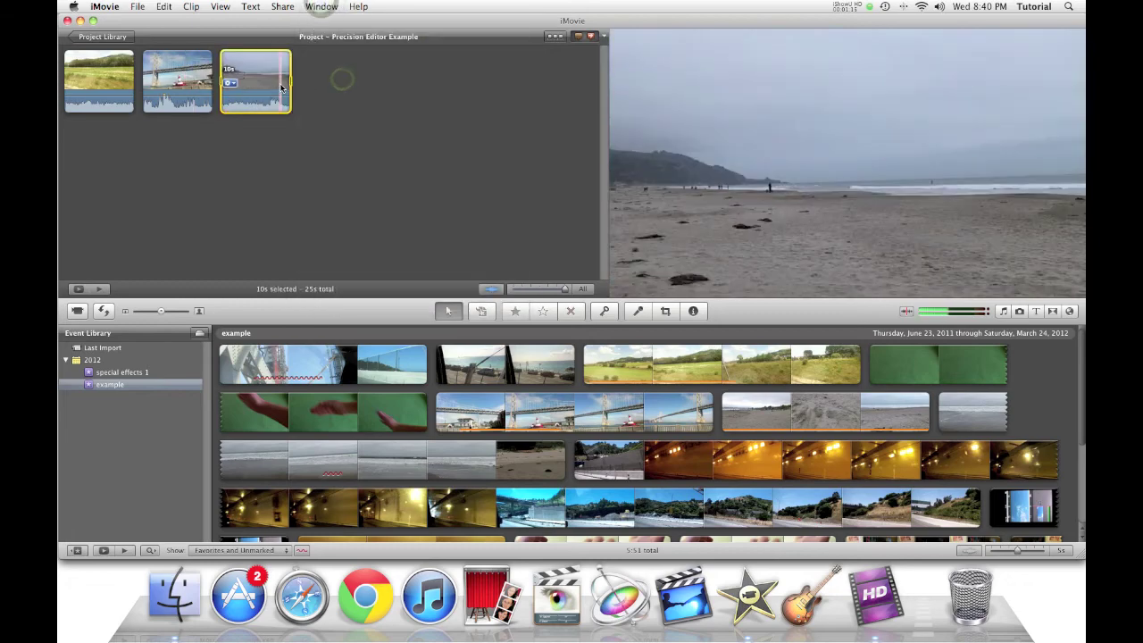
pyautogui.click(322, 6)
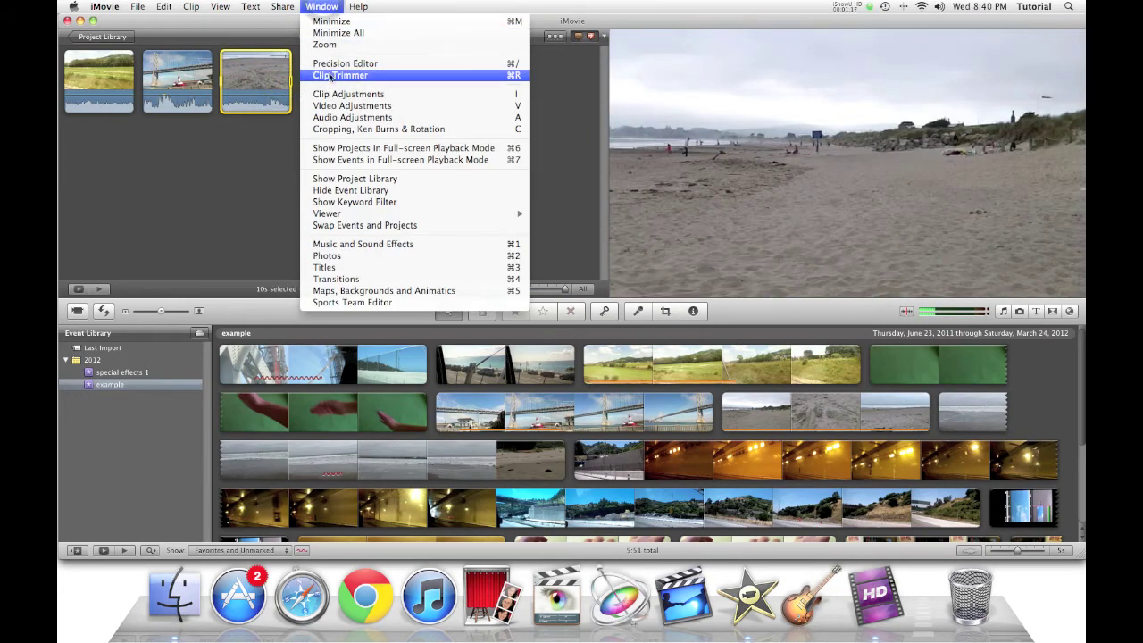
# Select the bridge and beach clips together to show the Clip Trimmer is unavailable, then deselect all.
pyautogui.click(242, 156)
pyautogui.keyDown('shift'); pyautogui.click(194, 74); pyautogui.keyUp('shift')
pyautogui.click(318, 6)
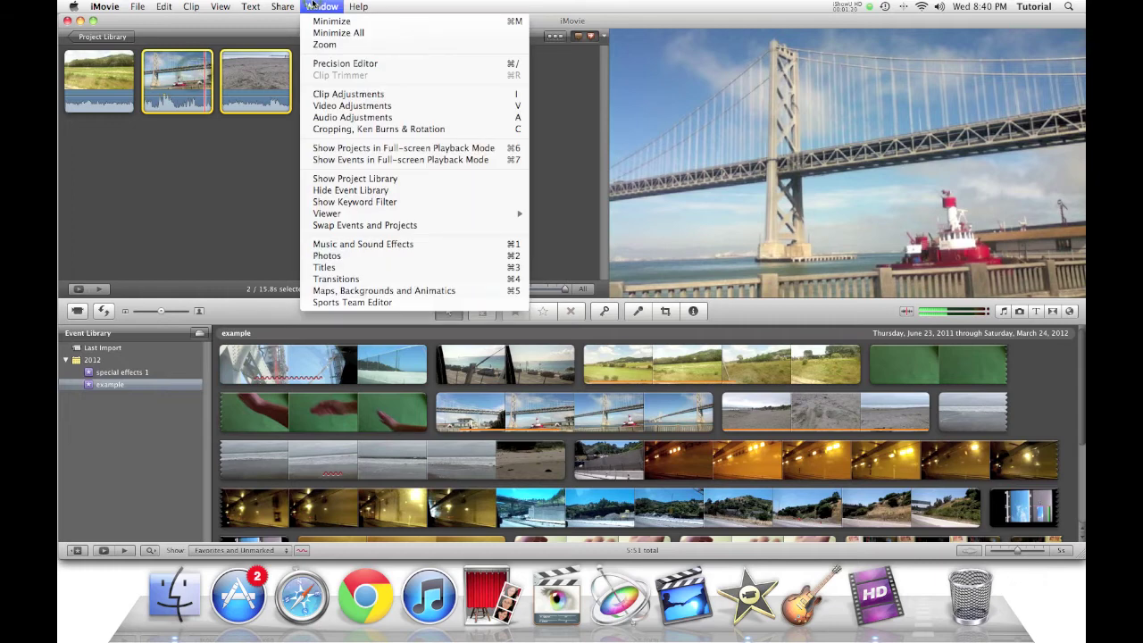
pyautogui.click(318, 6)
pyautogui.click(214, 132)
# Select only the beach clip and open it in the Clip Trimmer via Window.
pyautogui.click(262, 88)
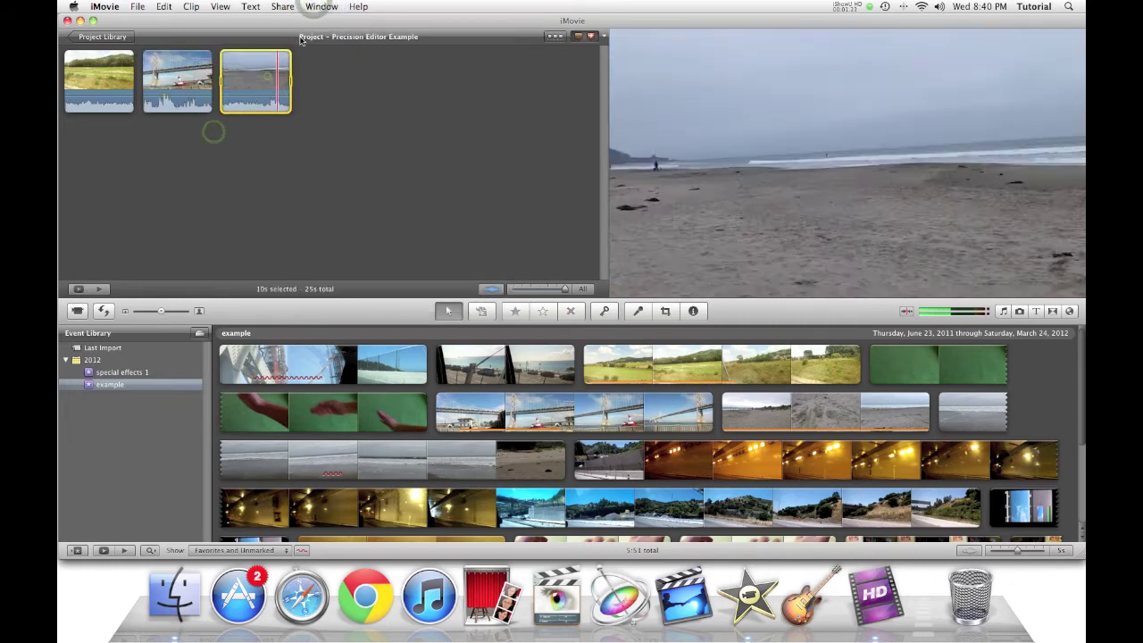
pyautogui.click(320, 6)
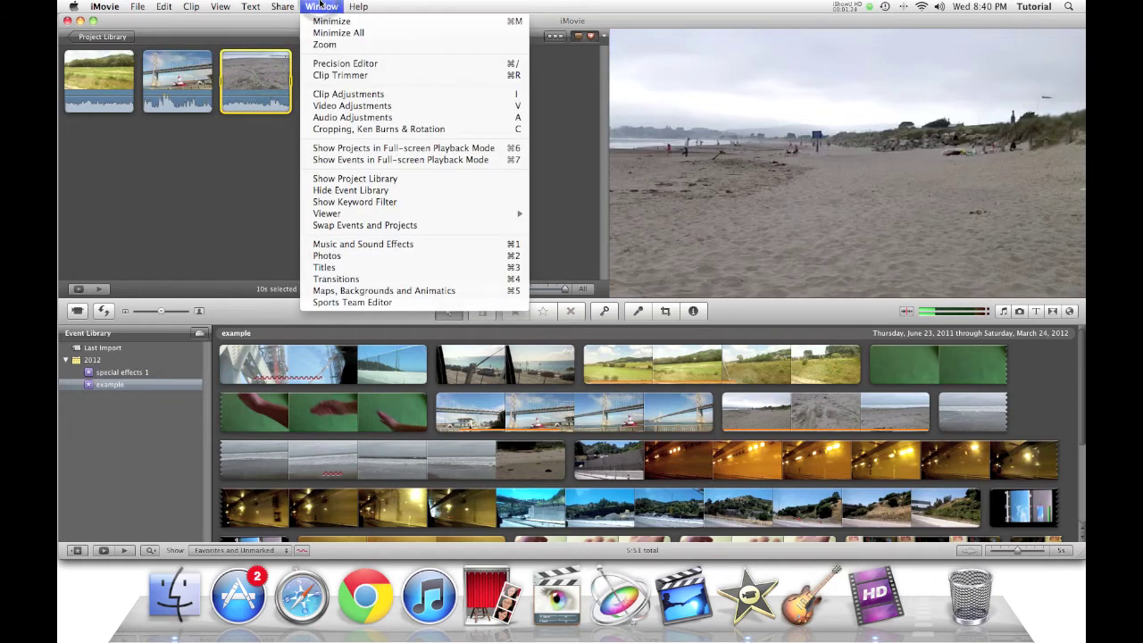
pyautogui.click(322, 75)
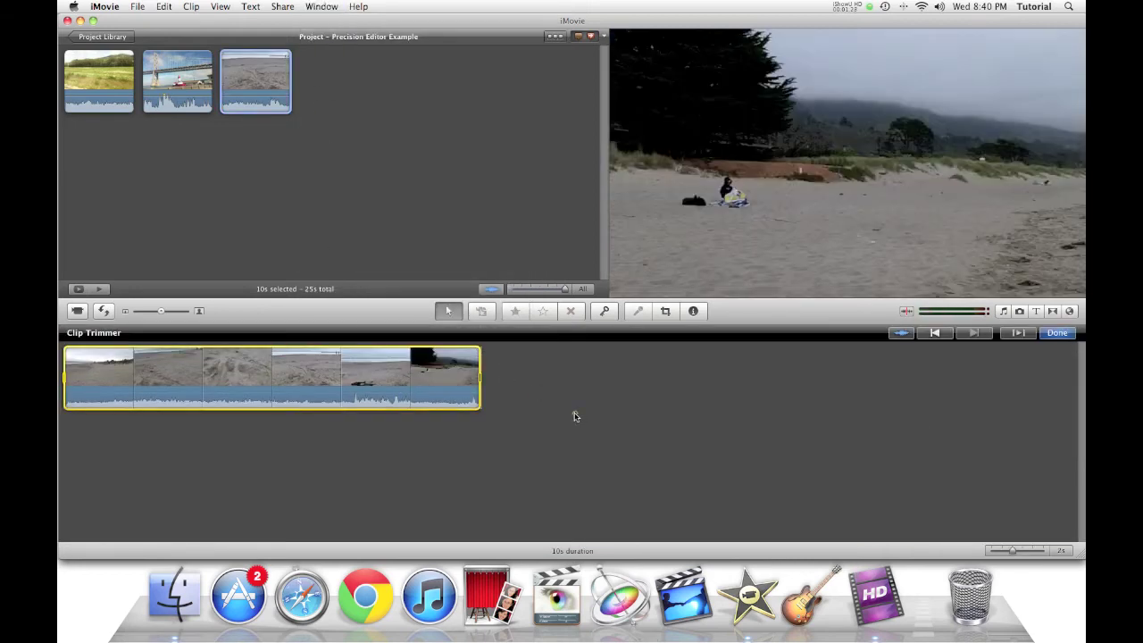
# Move the beach clip's selection edges inward to keep a 4.4s stretch, bringing the project to 19s.
pyautogui.click(575, 416)
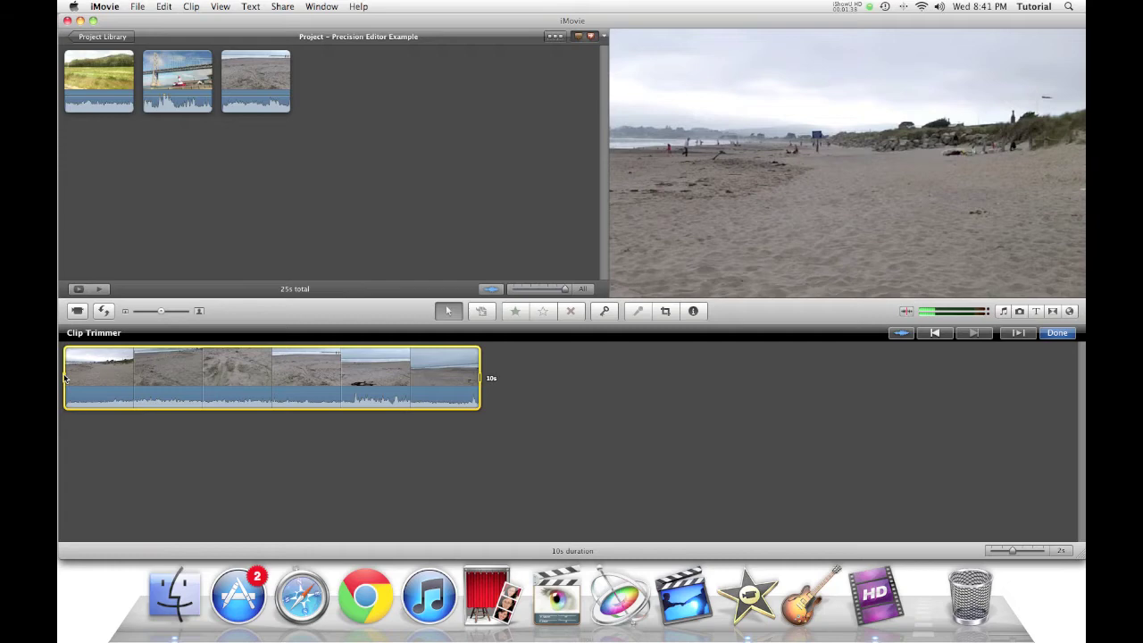
pyautogui.moveTo(66, 377); pyautogui.dragTo(134, 378)
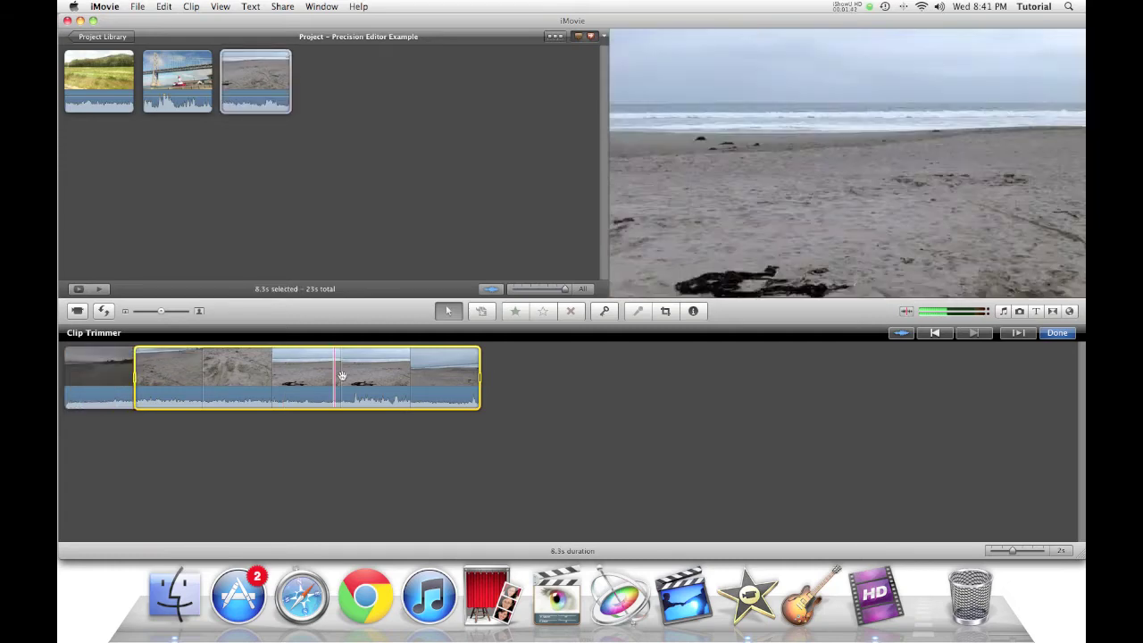
pyautogui.moveTo(480, 380); pyautogui.dragTo(320, 384)
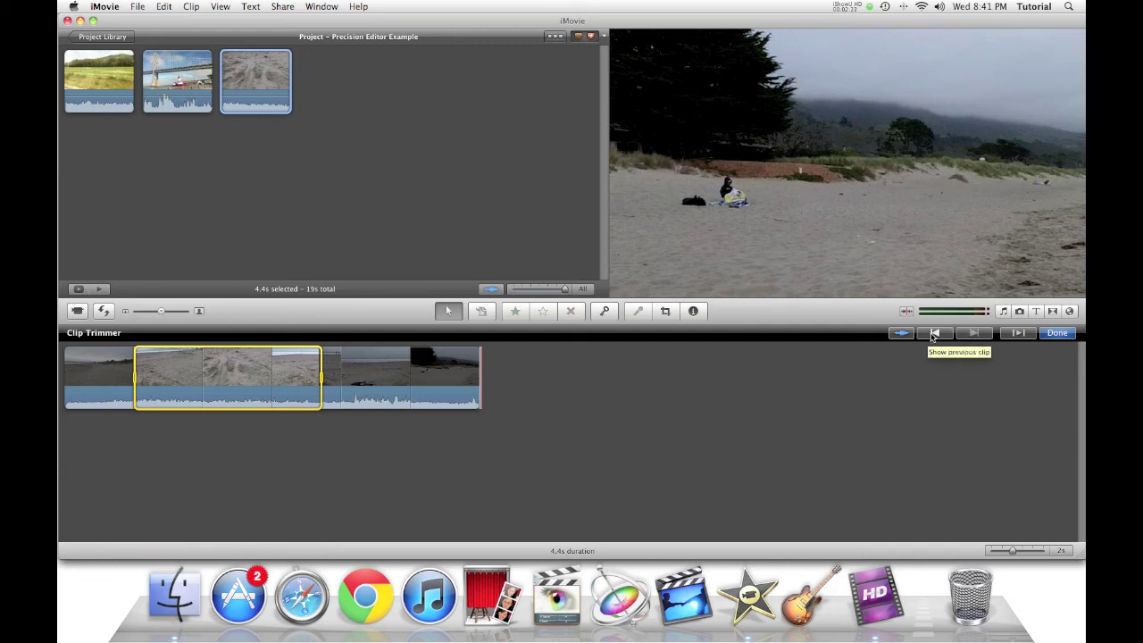
# Review the field and bridge clips' used ranges, then play the trimmed beach section.
pyautogui.click(935, 333)
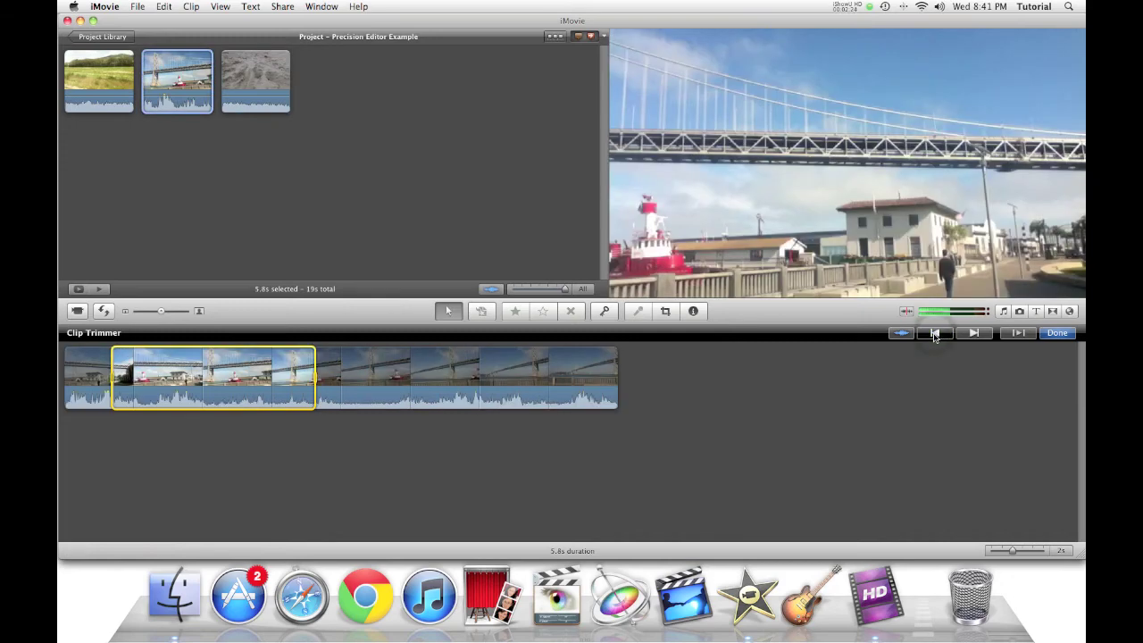
pyautogui.click(935, 333)
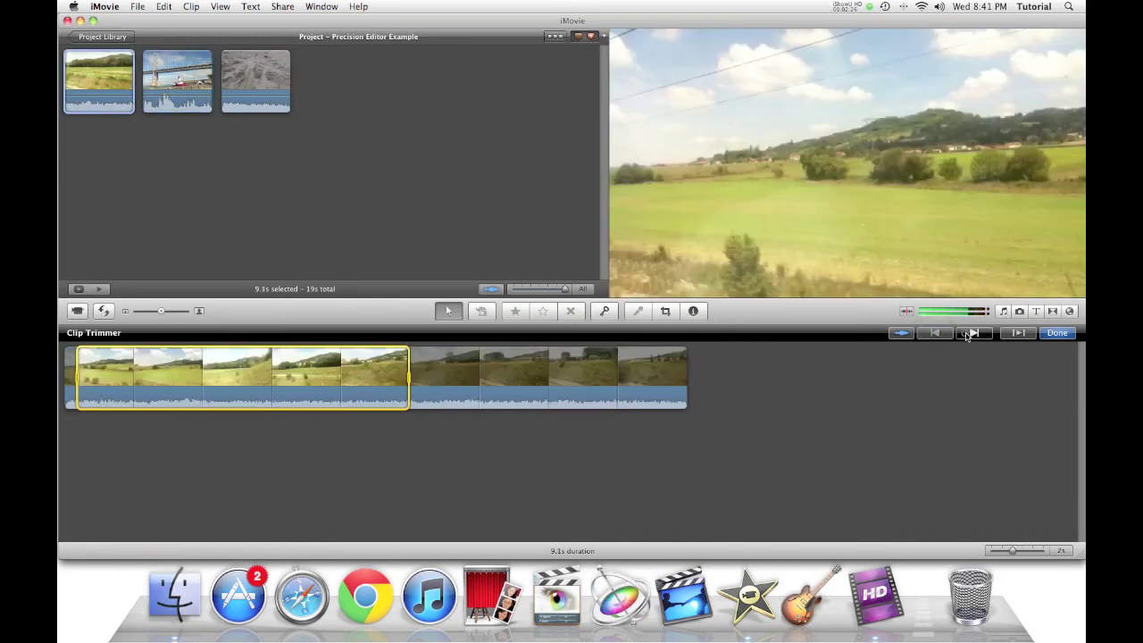
pyautogui.click(972, 333)
pyautogui.click(970, 334)
pyautogui.press('space')
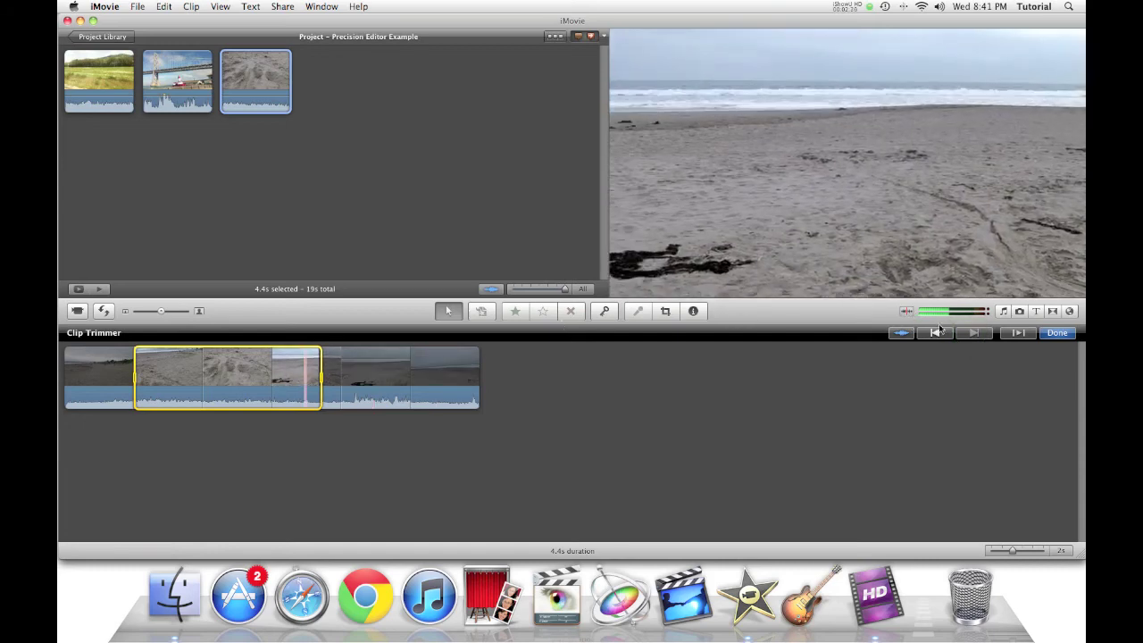
# Revisit the bridge clip, replay the 4.4s beach section, and close the Clip Trimmer with Done.
pyautogui.click(935, 333)
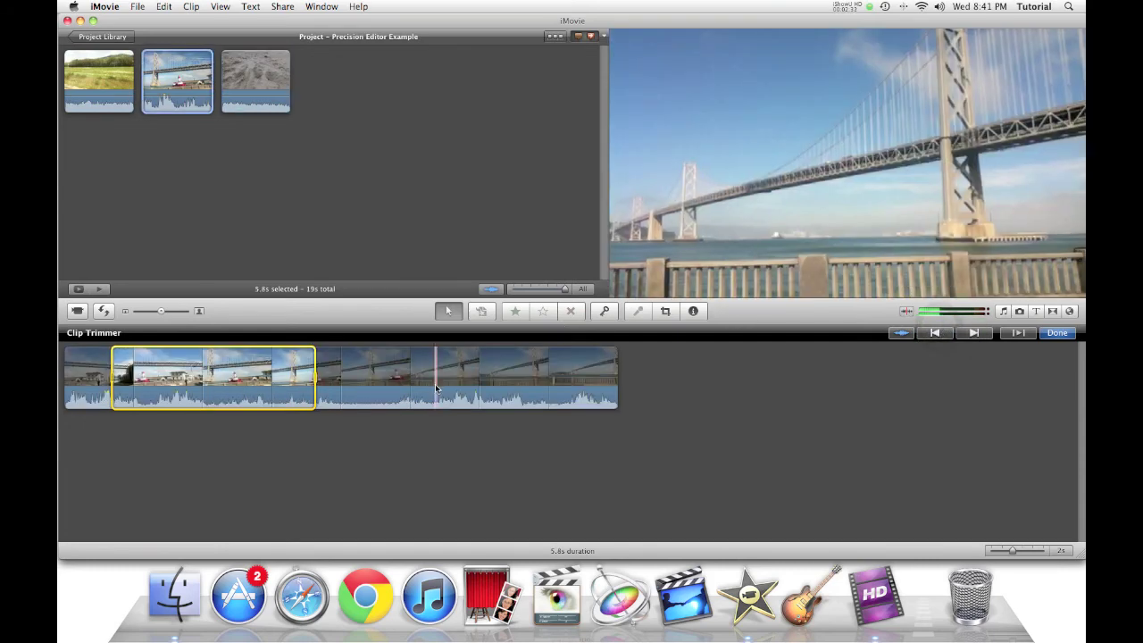
pyautogui.click(973, 332)
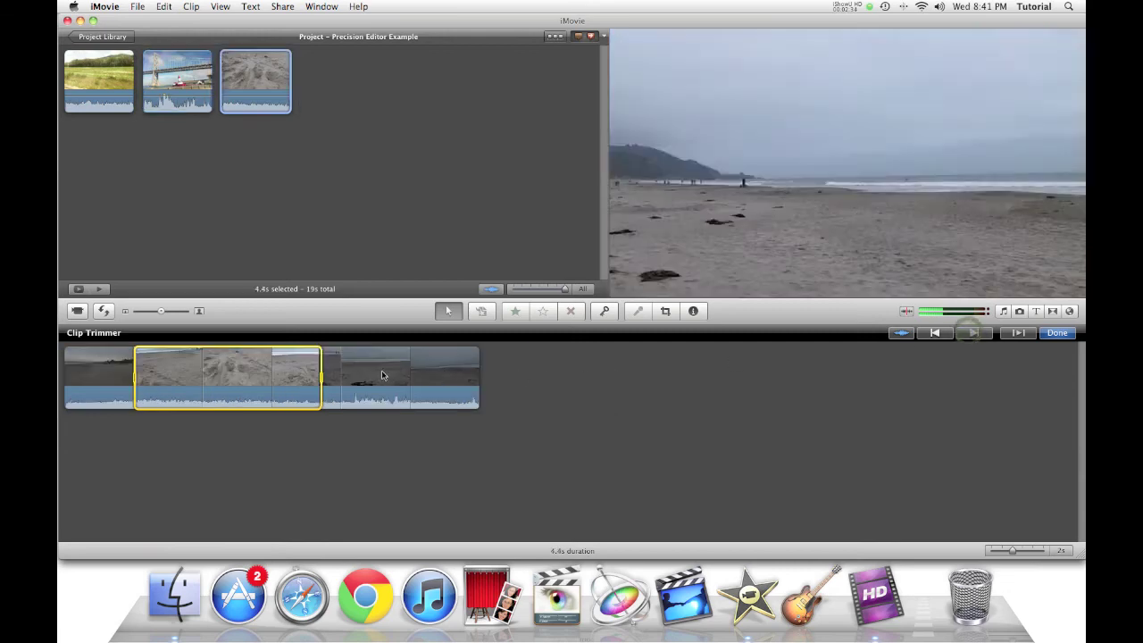
pyautogui.press('space')
pyautogui.click(1057, 333)
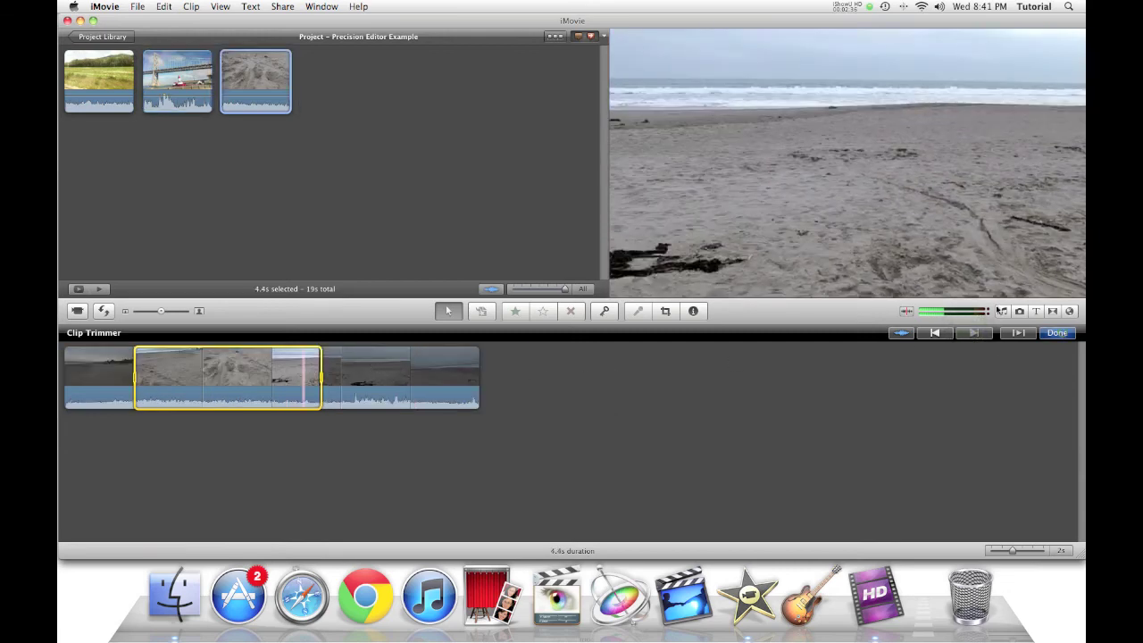